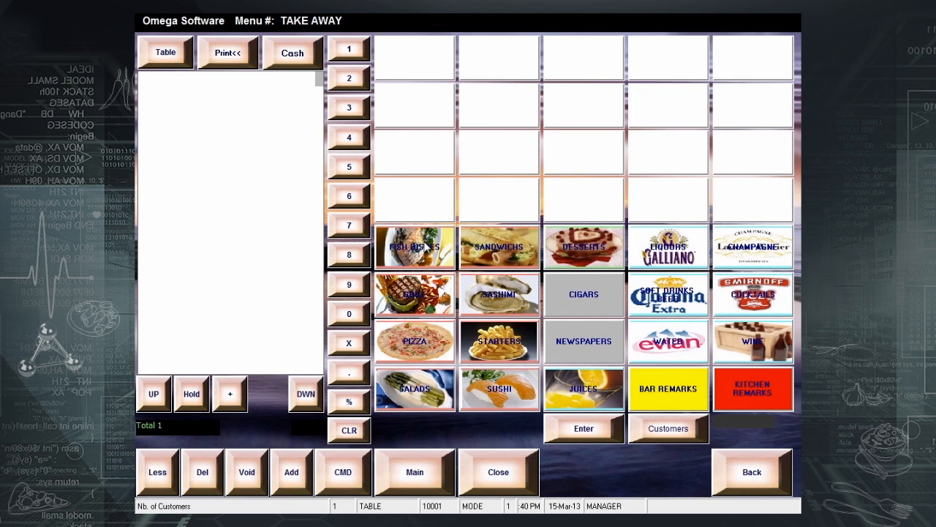
- Ring up a take-away order of one Steak Sub and one Coke and settle it in cash
{"action": "left_click", "coordinate": [501, 254]}
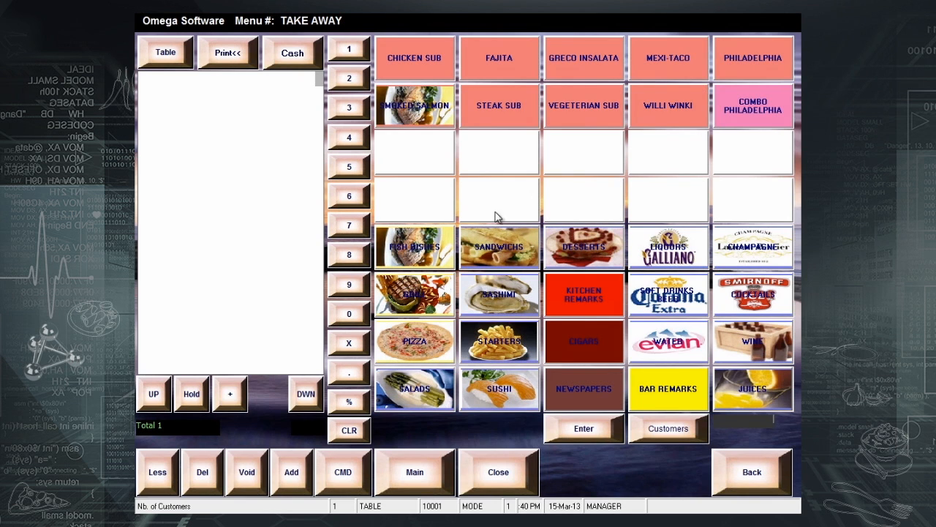
{"action": "left_click", "coordinate": [492, 109]}
{"action": "left_click", "coordinate": [691, 304]}
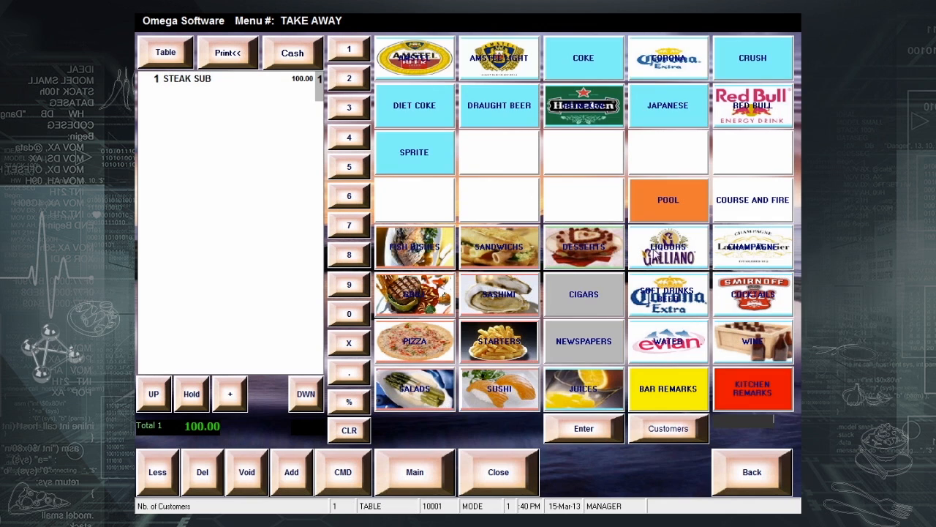
{"action": "left_click", "coordinate": [596, 60]}
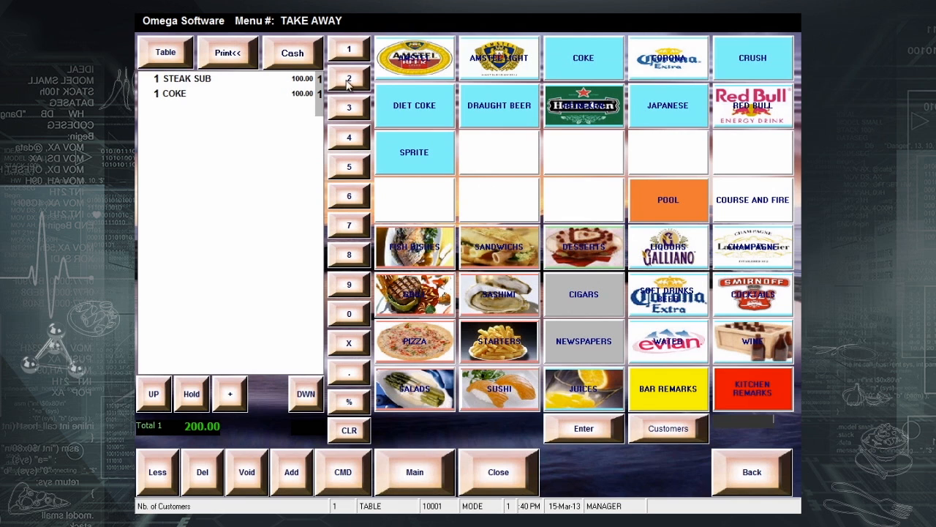
{"action": "left_click", "coordinate": [316, 64]}
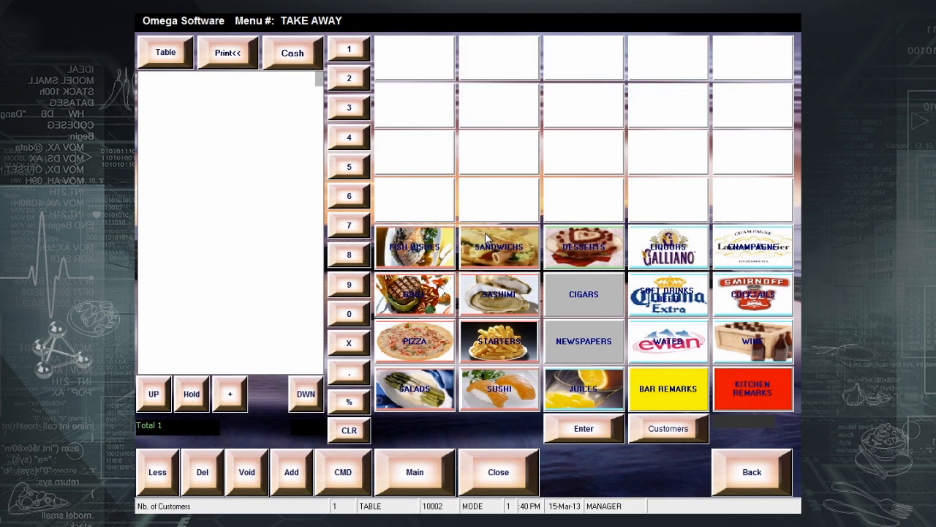
- Ring up a take-away order of one Willi Winki sandwich and one Grape Juice and settle it in cash
{"action": "left_click", "coordinate": [508, 246]}
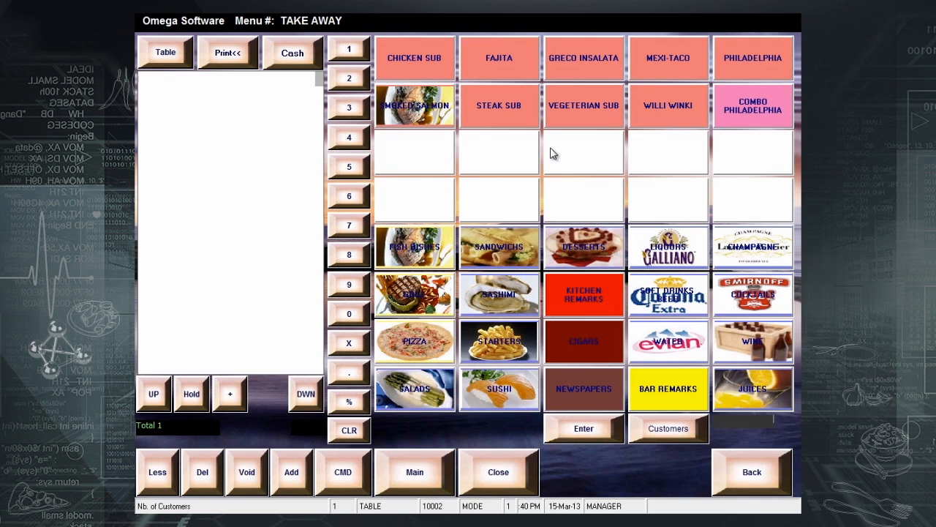
{"action": "left_click", "coordinate": [660, 108]}
{"action": "left_click", "coordinate": [758, 395]}
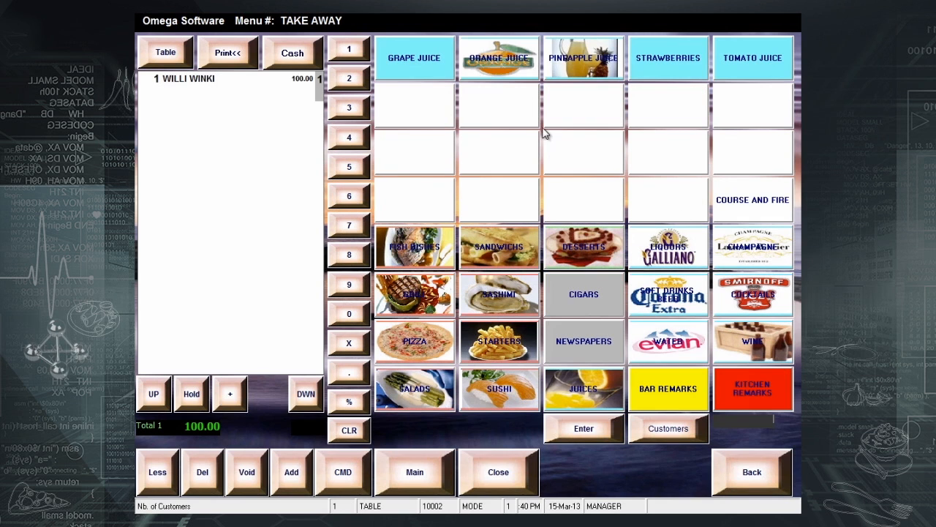
{"action": "left_click", "coordinate": [432, 69]}
{"action": "left_click", "coordinate": [296, 54]}
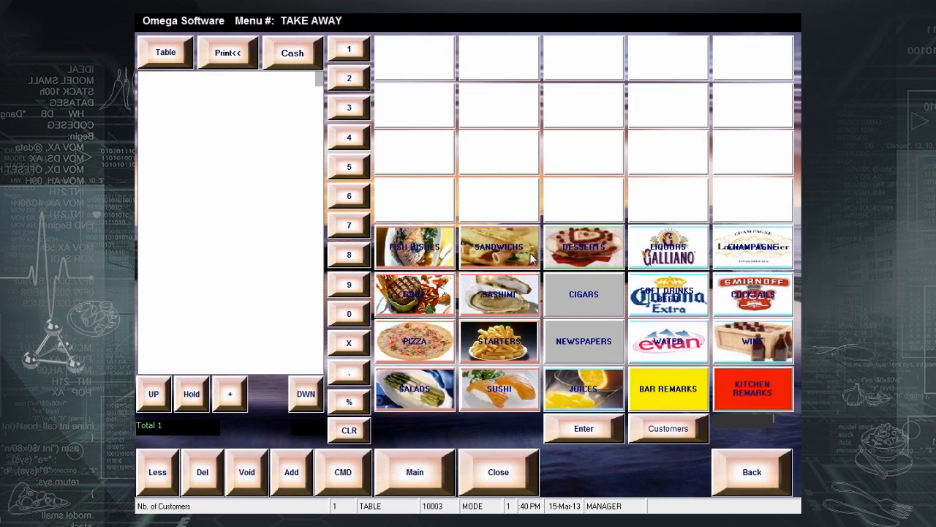
- Add one Bresaola pizza and one Small Water to a new take-away order
{"action": "left_click", "coordinate": [439, 331]}
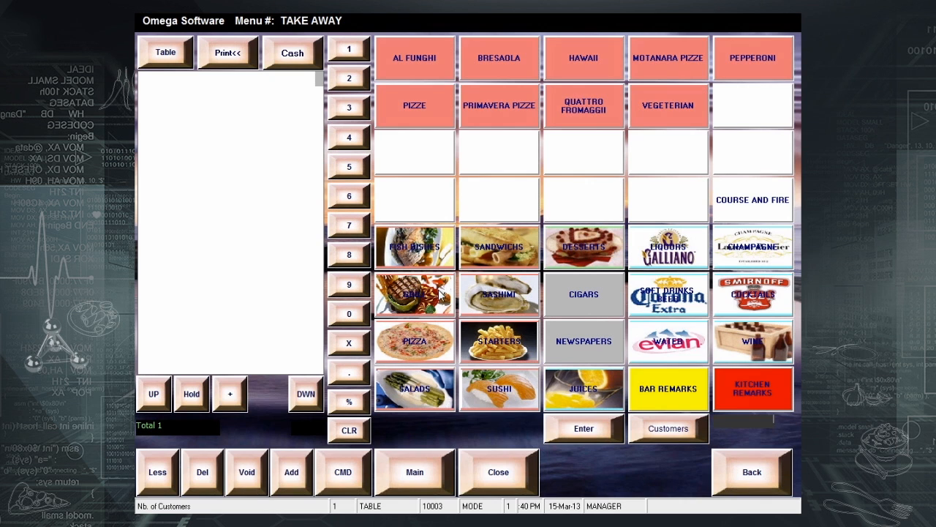
{"action": "left_click", "coordinate": [494, 63]}
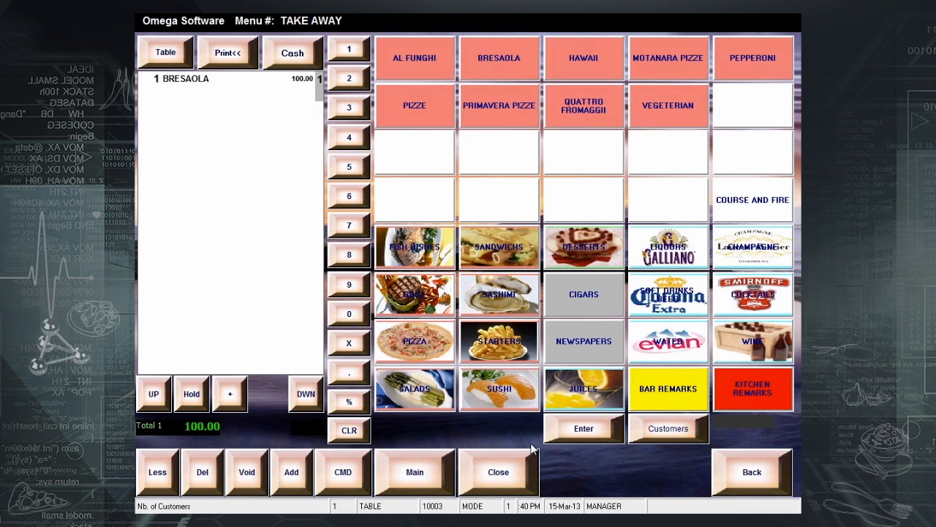
{"action": "left_click", "coordinate": [671, 369]}
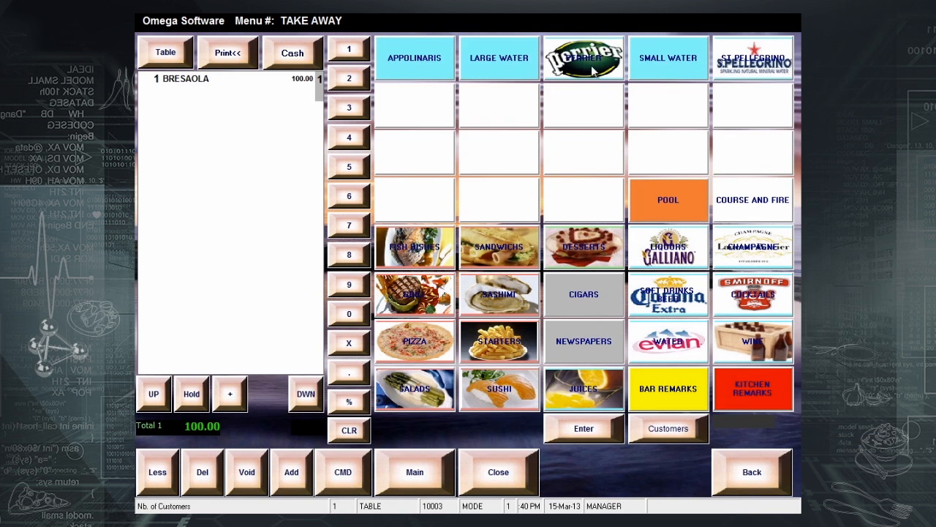
{"action": "left_click", "coordinate": [655, 61]}
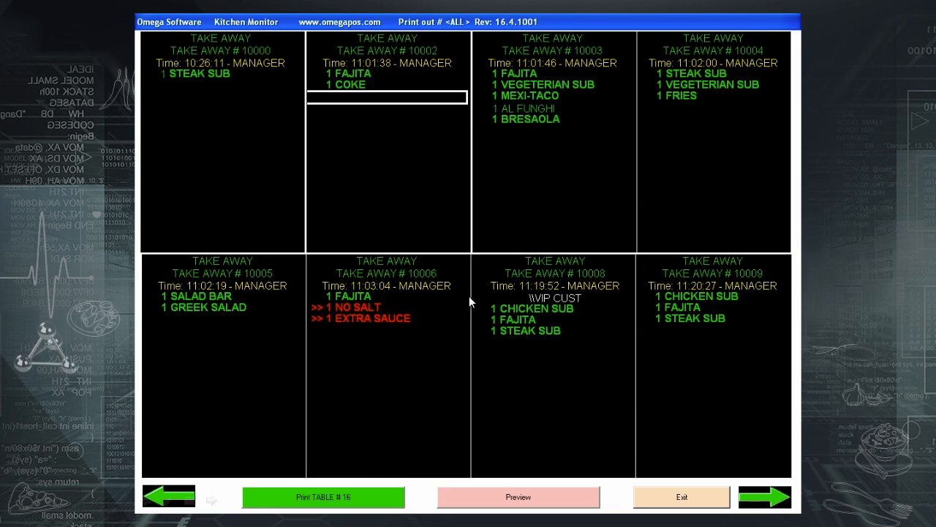
- Select the first take-away order on the kitchen monitor
{"action": "left_click", "coordinate": [223, 144]}
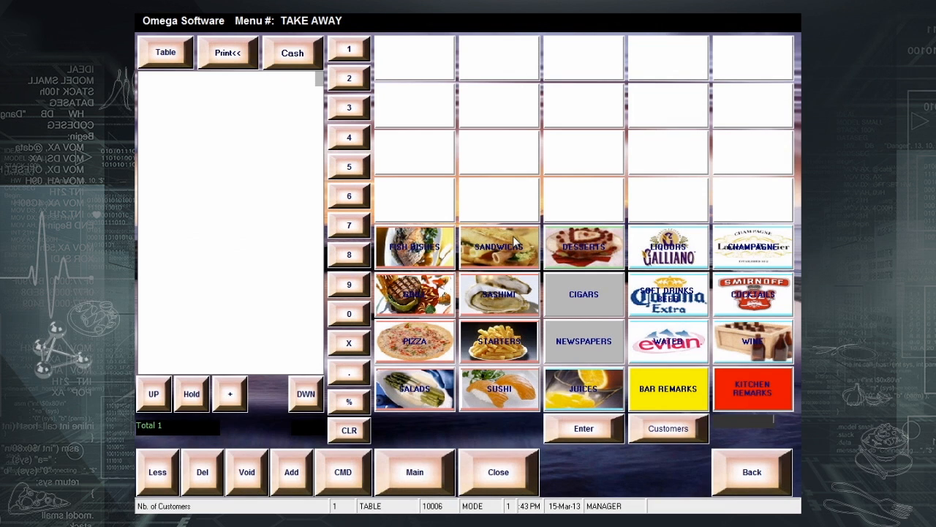
- Ring up a Steak Sub, Vegeterian Sub and Greco Insalata as a take-away order and close it with Master Card payment
{"action": "left_click", "coordinate": [513, 235]}
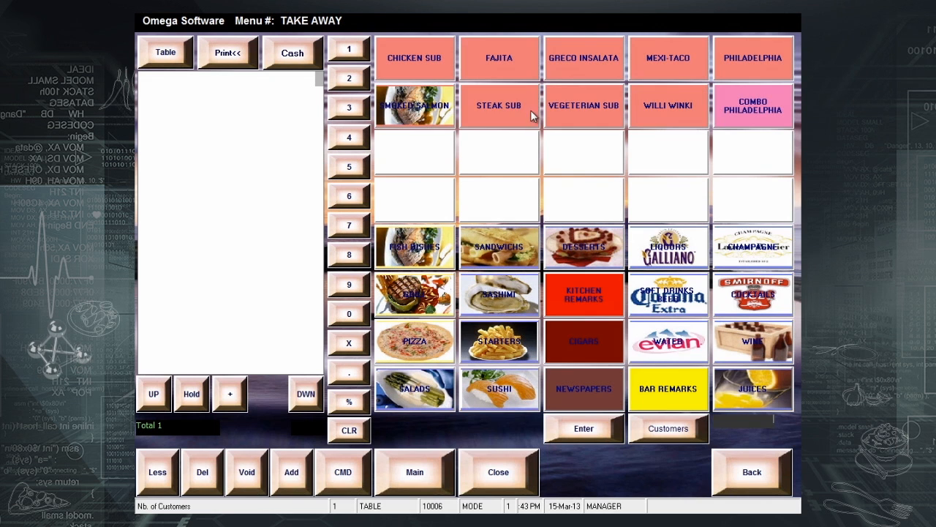
{"action": "left_click", "coordinate": [530, 110]}
{"action": "left_click", "coordinate": [571, 103]}
{"action": "left_click", "coordinate": [593, 58]}
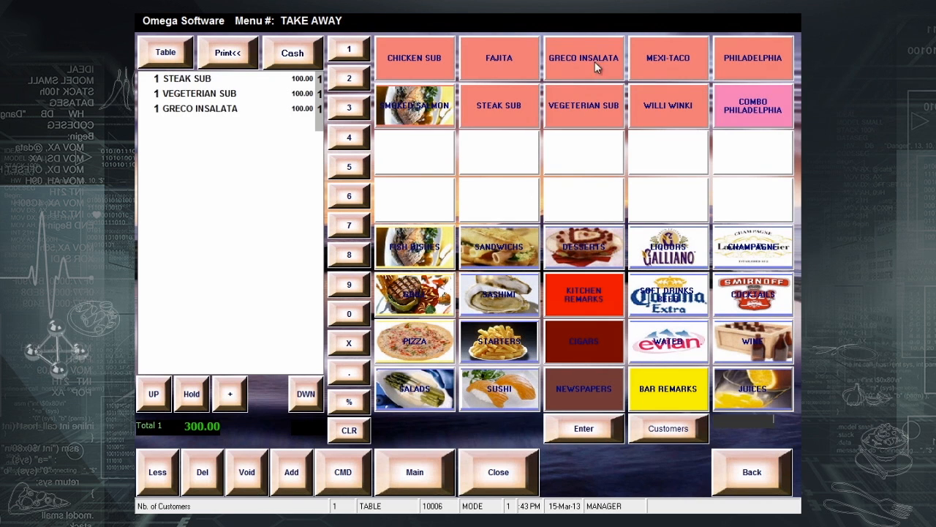
{"action": "left_click", "coordinate": [514, 479]}
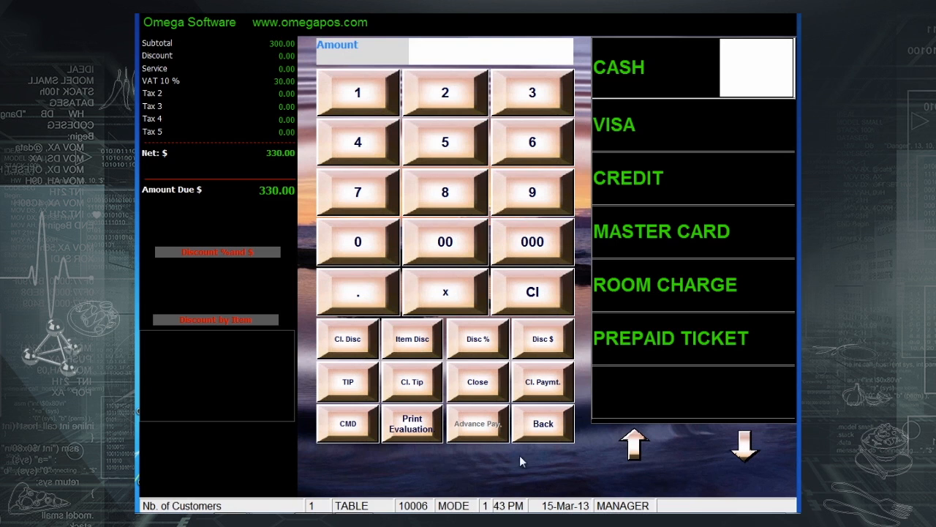
{"action": "left_click", "coordinate": [768, 233]}
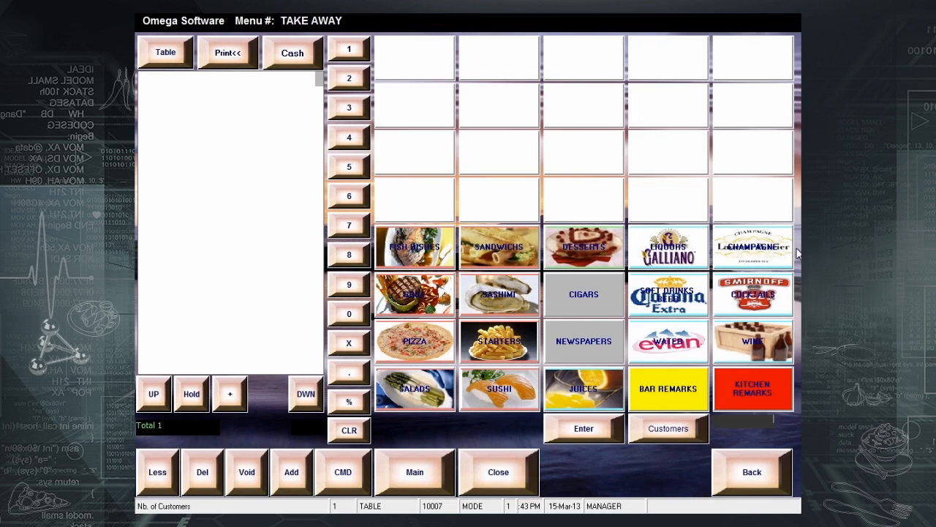
- Add one Steak Sub, one Vegeterian Sub and one Mexi-Taco to a new take-away order
{"action": "left_click", "coordinate": [527, 252]}
{"action": "left_click", "coordinate": [516, 114]}
{"action": "left_click", "coordinate": [572, 115]}
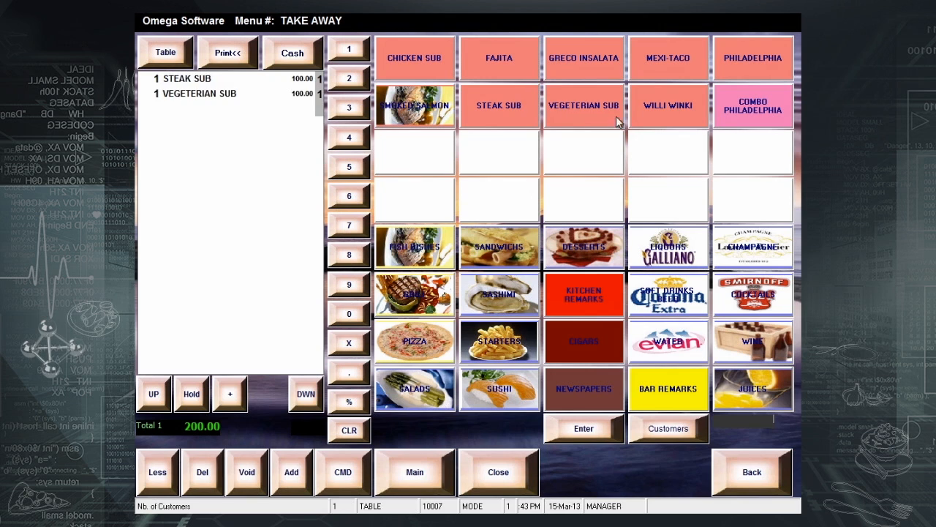
{"action": "left_click", "coordinate": [664, 57]}
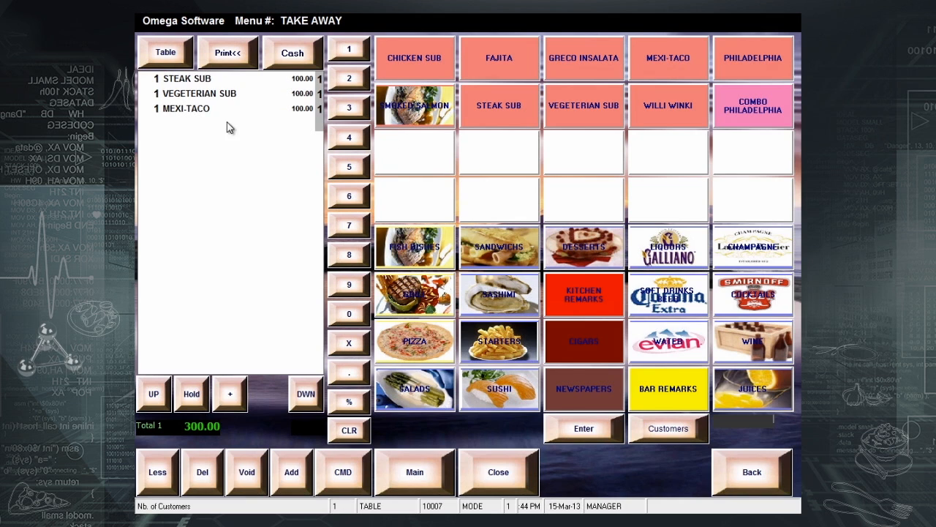
- Transfer the take-away order to table 1 with 2 customers and send the order
{"action": "left_click", "coordinate": [177, 54]}
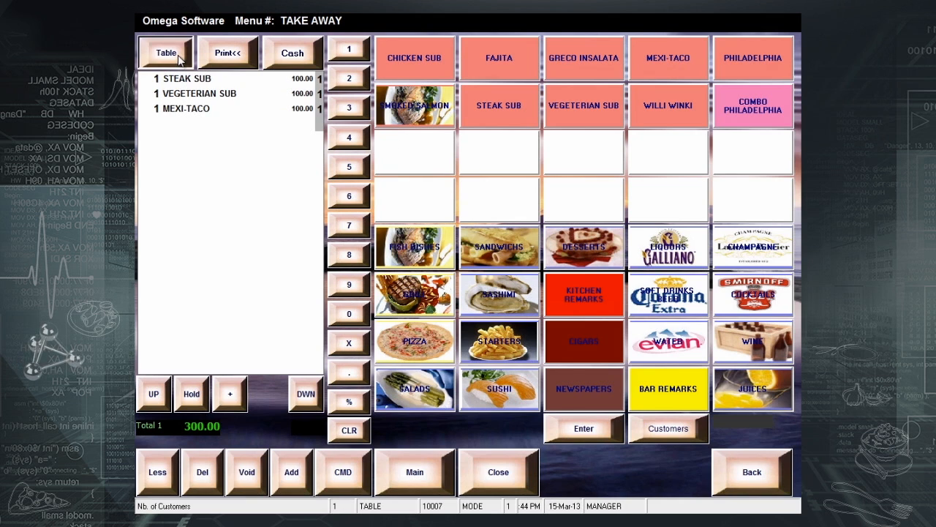
{"action": "left_click", "coordinate": [392, 152]}
{"action": "left_click", "coordinate": [454, 388]}
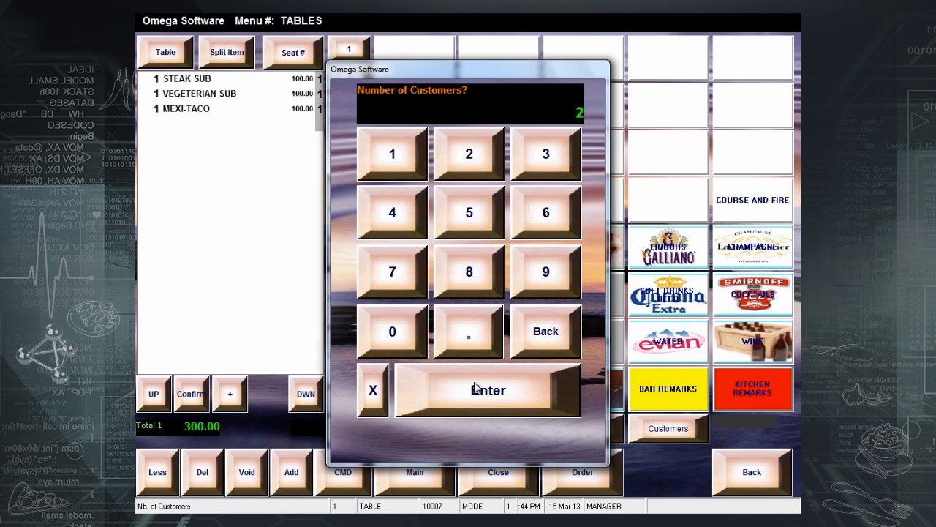
{"action": "left_click", "coordinate": [475, 390]}
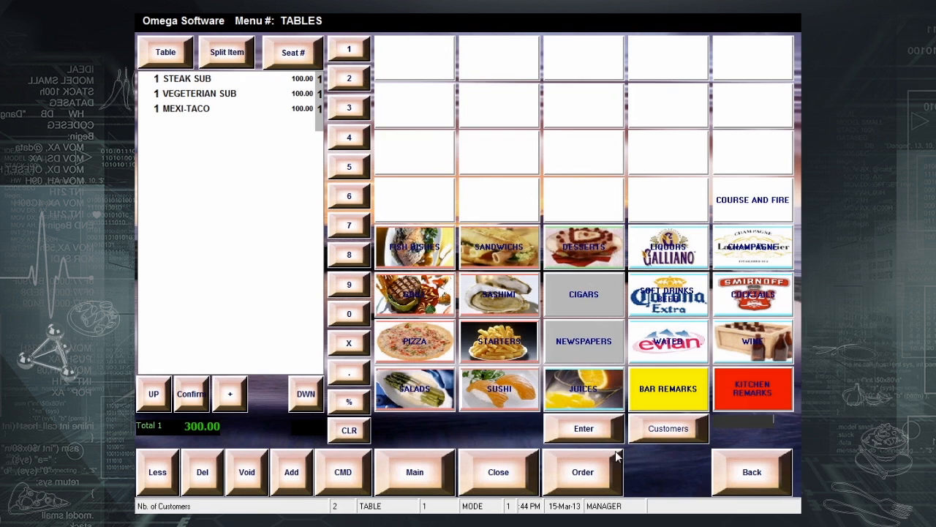
{"action": "left_click", "coordinate": [597, 470]}
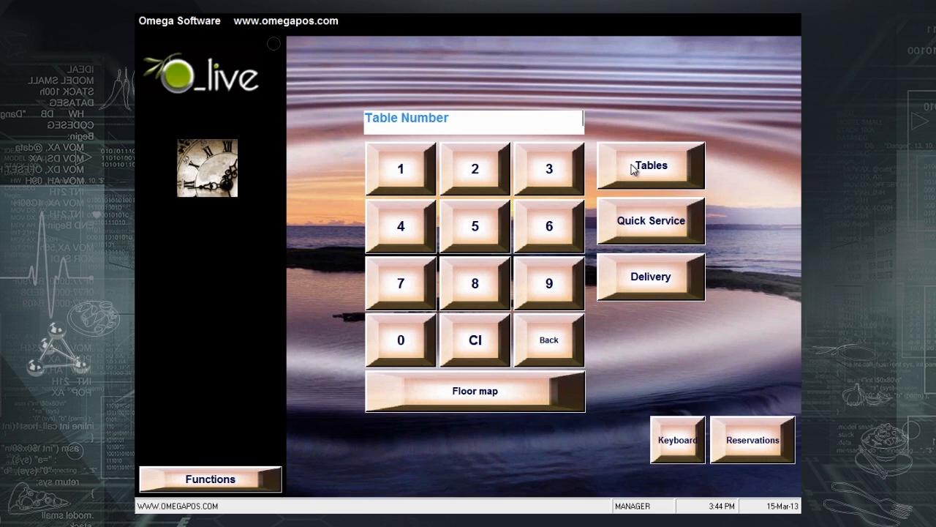
- Reopen table 1 to check its transferred items and return to the table number screen
{"action": "left_click", "coordinate": [634, 169]}
{"action": "left_click", "coordinate": [205, 60]}
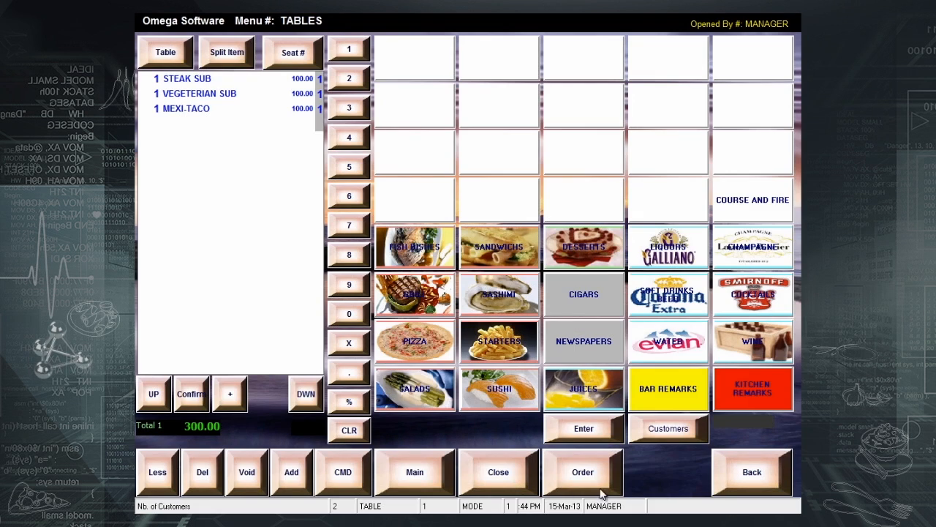
{"action": "left_click", "coordinate": [739, 484]}
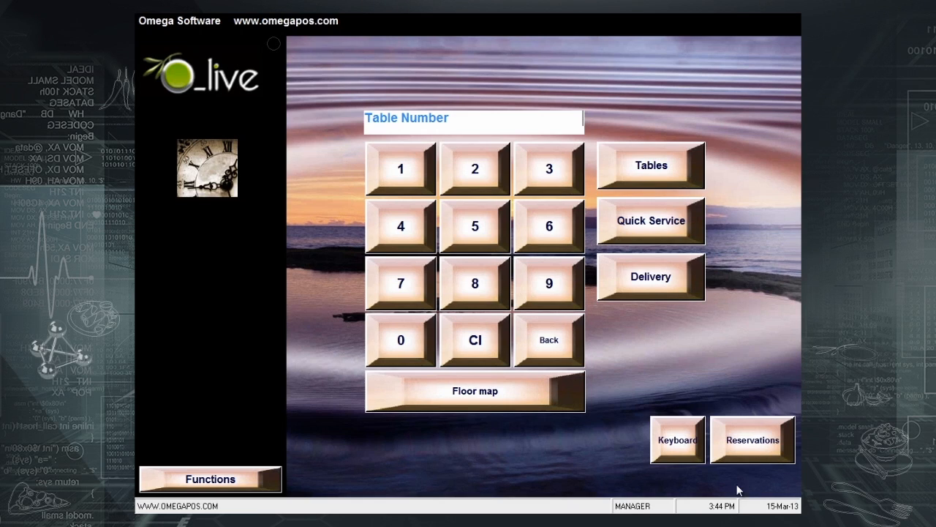
- Start a quick service order with a Steak Sub, Fajita and Greco Insalata and put it on hold
{"action": "left_click", "coordinate": [675, 219]}
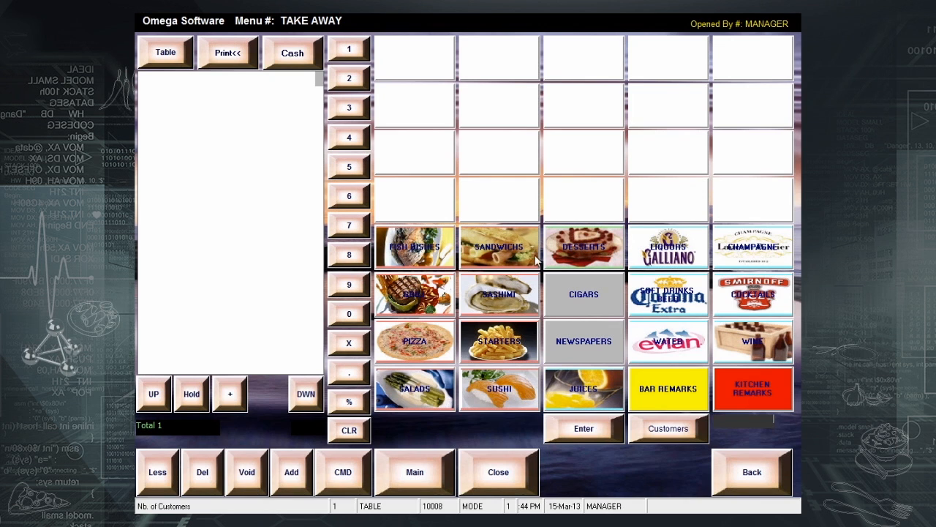
{"action": "left_click", "coordinate": [512, 252]}
{"action": "left_click", "coordinate": [512, 110]}
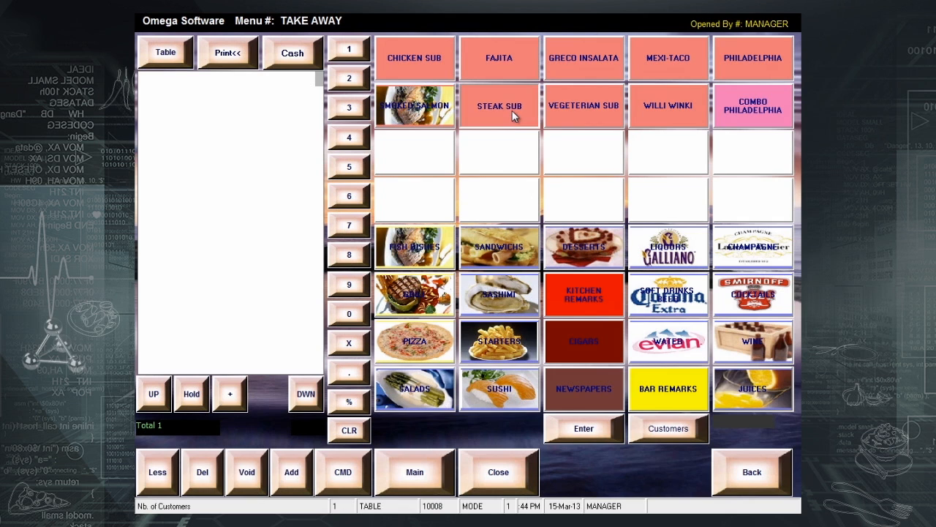
{"action": "left_click", "coordinate": [514, 57]}
{"action": "left_click", "coordinate": [618, 68]}
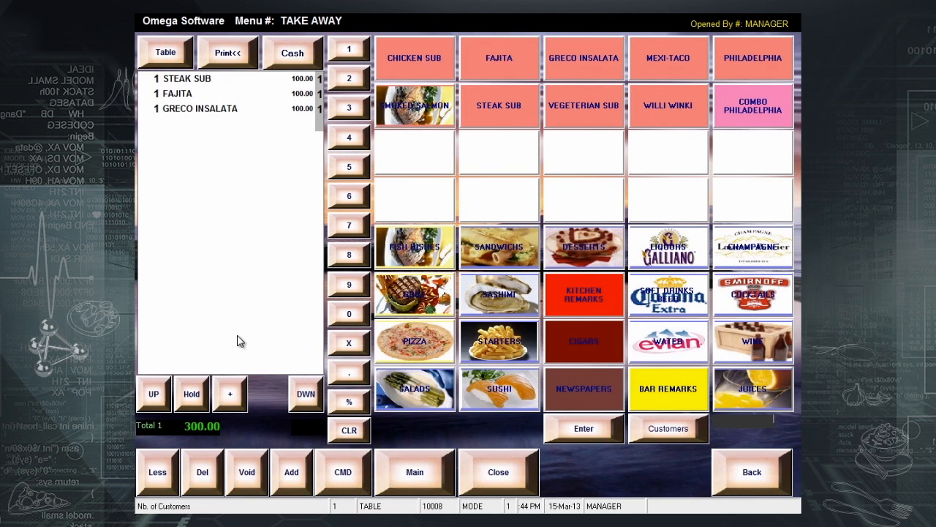
{"action": "left_click", "coordinate": [192, 393]}
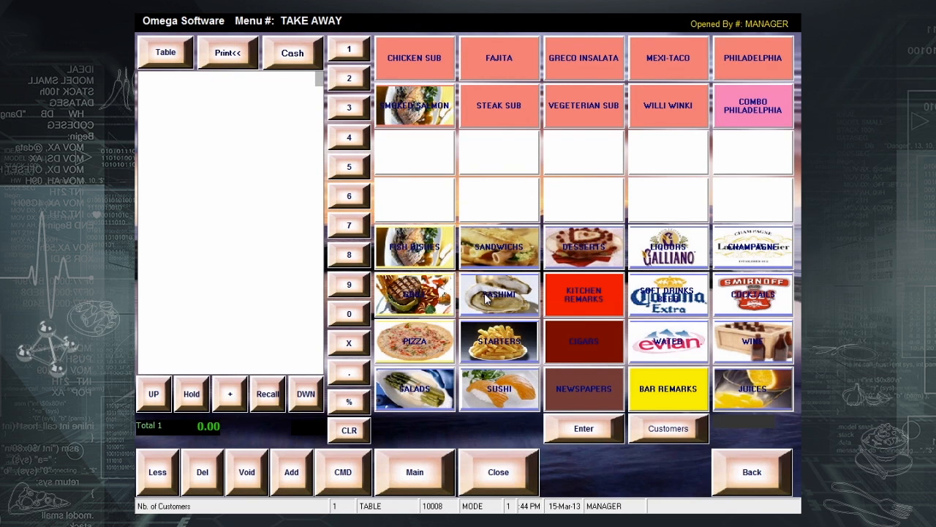
- Enter a second order of one Fries and one Al Funghi pizza and put it on hold
{"action": "left_click", "coordinate": [486, 352]}
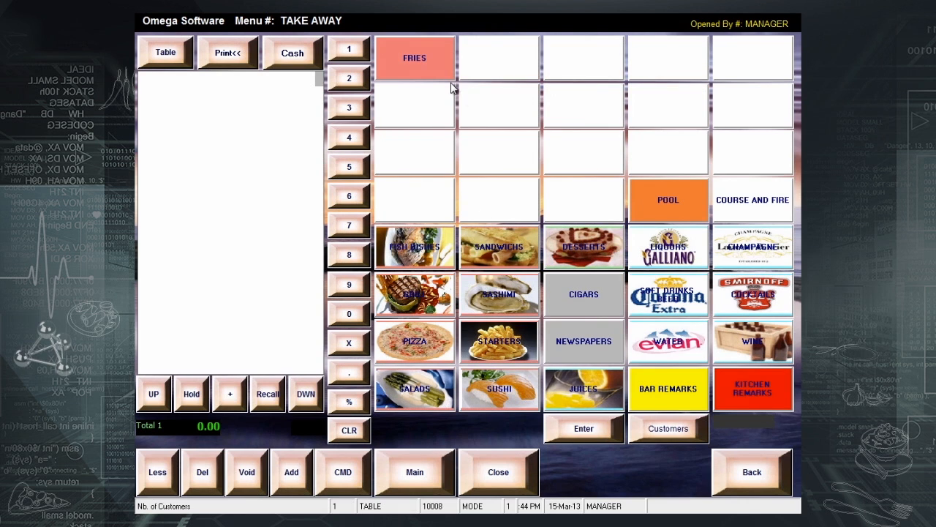
{"action": "left_click", "coordinate": [422, 60]}
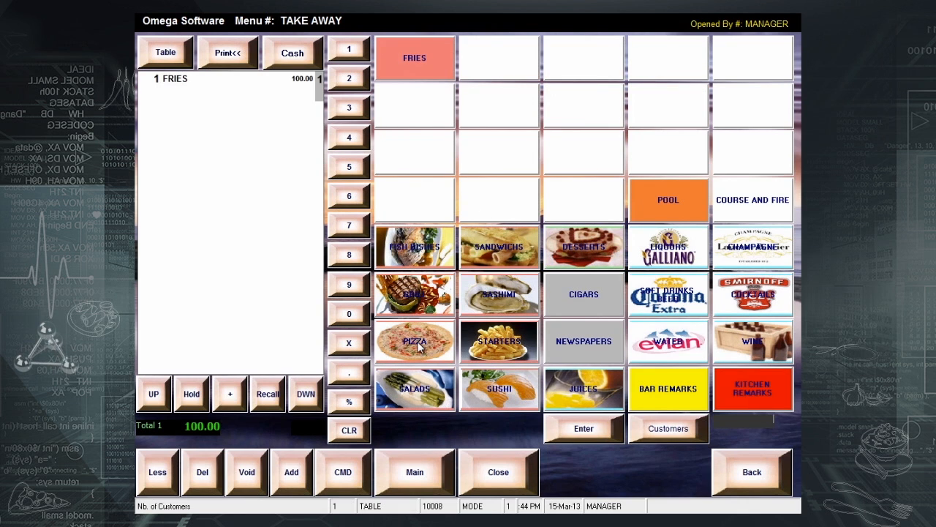
{"action": "left_click", "coordinate": [422, 342]}
{"action": "left_click", "coordinate": [417, 58]}
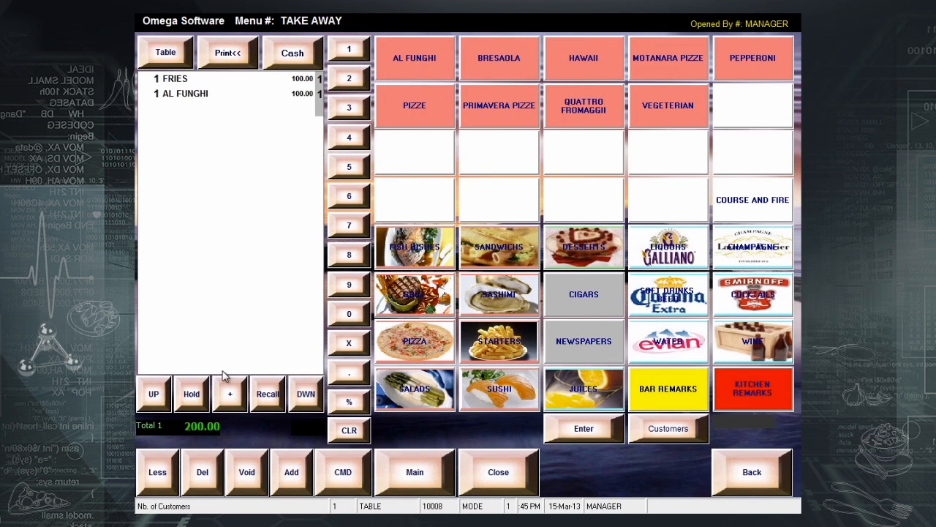
{"action": "left_click", "coordinate": [198, 395]}
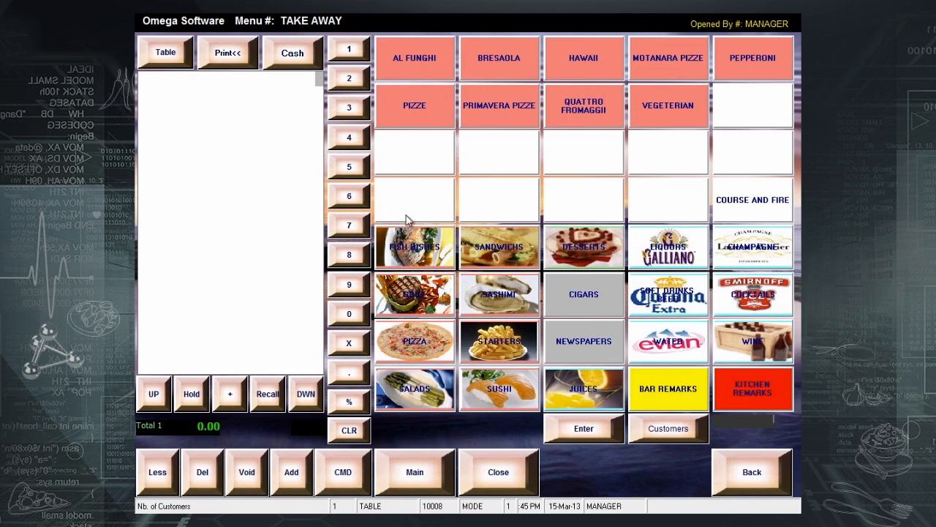
- Enter a third order of one Vegeterian Sub and one Steak Sub and put it on hold
{"action": "left_click", "coordinate": [491, 248]}
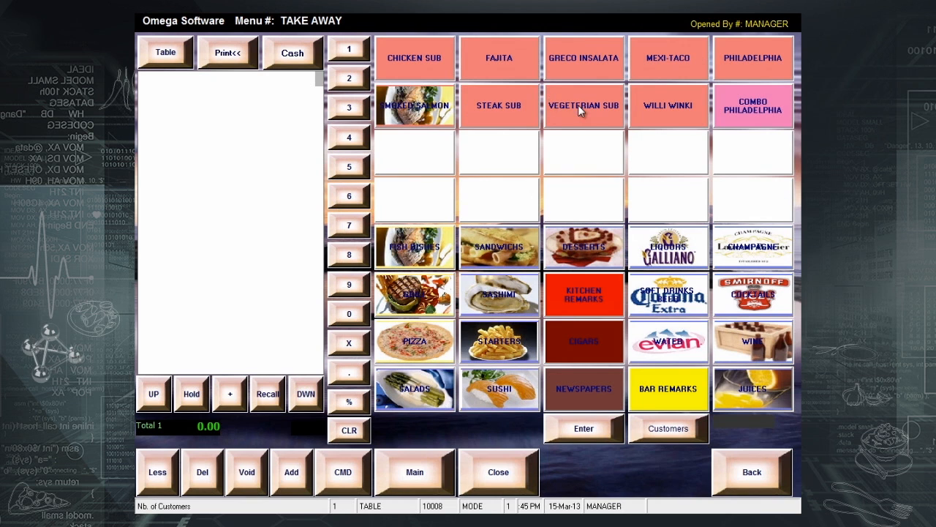
{"action": "left_click", "coordinate": [578, 105]}
{"action": "left_click", "coordinate": [501, 110]}
{"action": "left_click", "coordinate": [192, 395]}
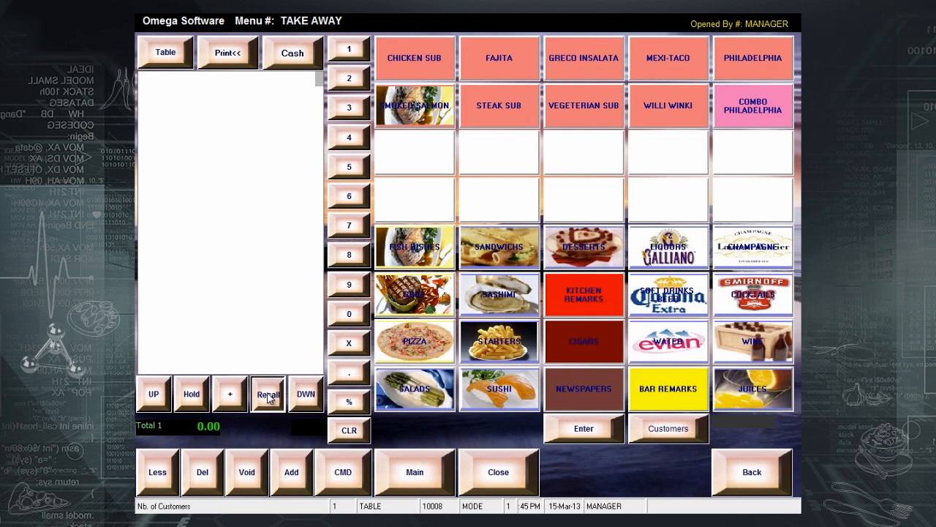
- Recall the held order with Steak Sub, Fajita and Greco Insalata, add another Steak Sub and settle it in cash
{"action": "left_click", "coordinate": [268, 395]}
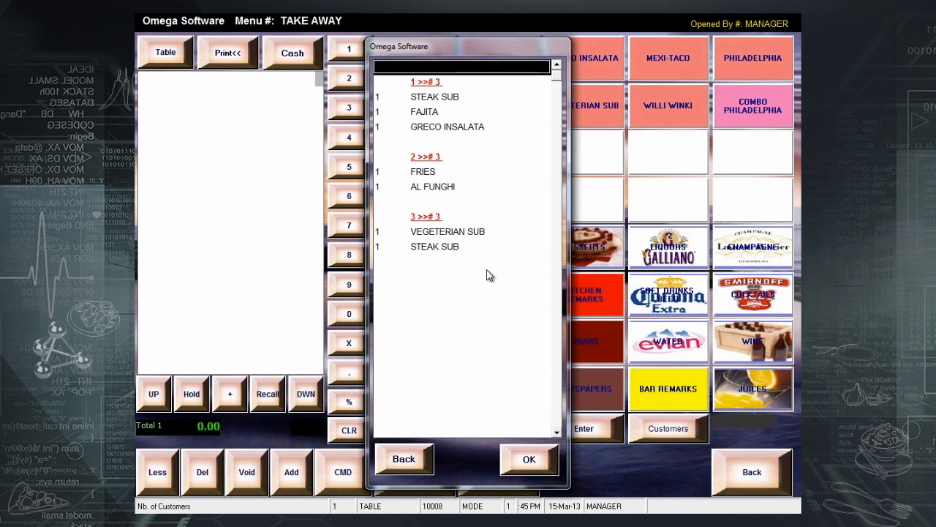
{"action": "left_click", "coordinate": [440, 85]}
{"action": "left_click", "coordinate": [439, 98]}
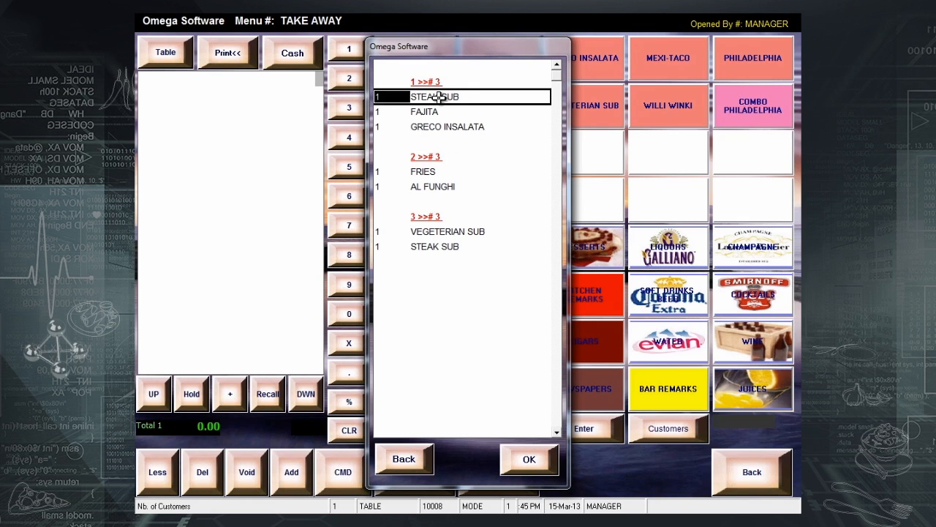
{"action": "left_click", "coordinate": [530, 462]}
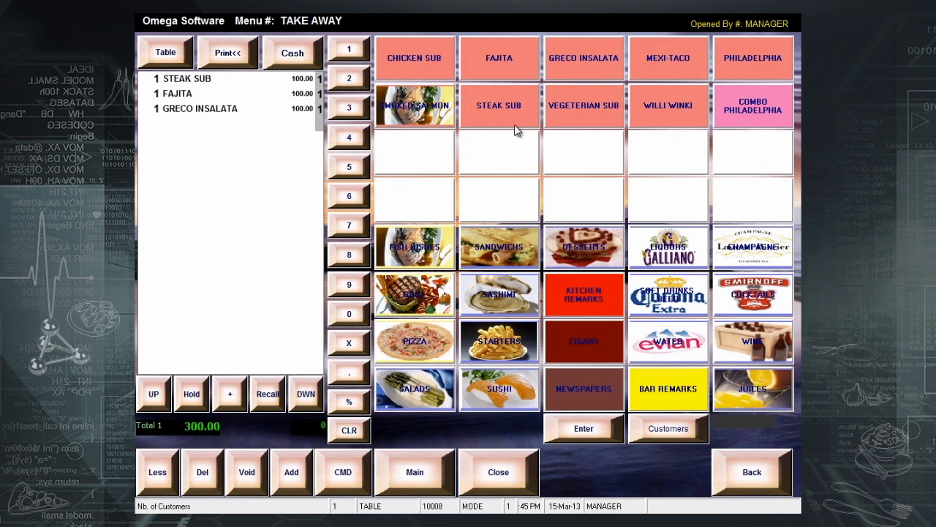
{"action": "left_click", "coordinate": [514, 124]}
{"action": "left_click", "coordinate": [296, 45]}
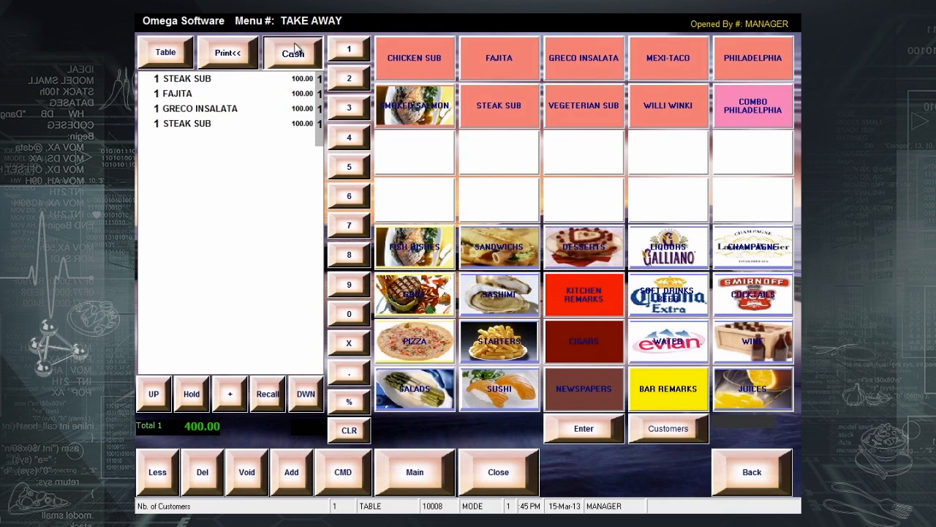
- Recall the held order with Fries and Al Funghi and settle it in cash
{"action": "left_click", "coordinate": [267, 394]}
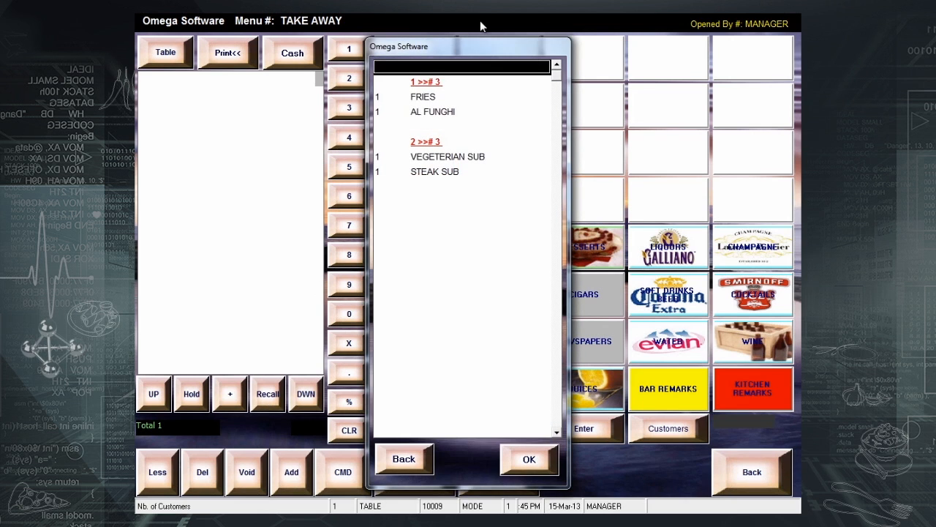
{"action": "left_click", "coordinate": [422, 97]}
{"action": "left_click", "coordinate": [529, 461]}
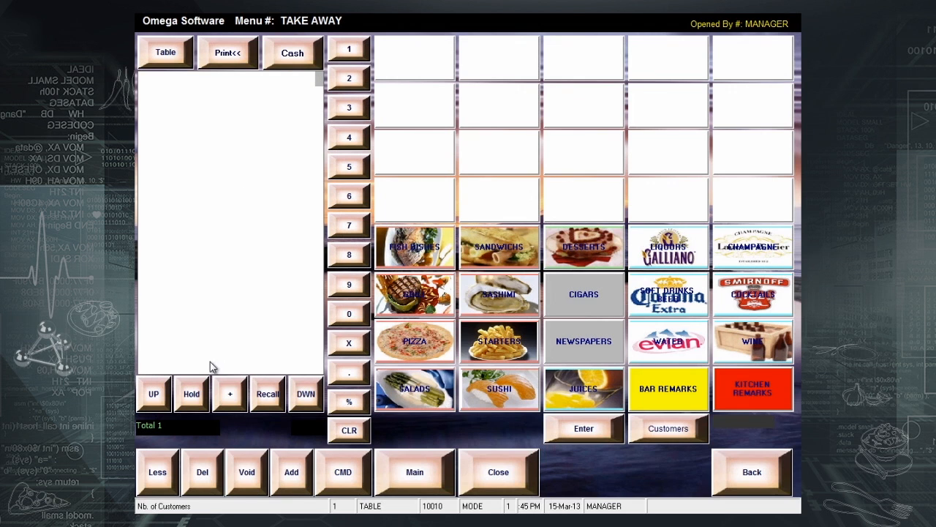
- Recall the remaining held order with Vegeterian Sub and Steak Sub and settle it in cash
{"action": "left_click", "coordinate": [196, 394]}
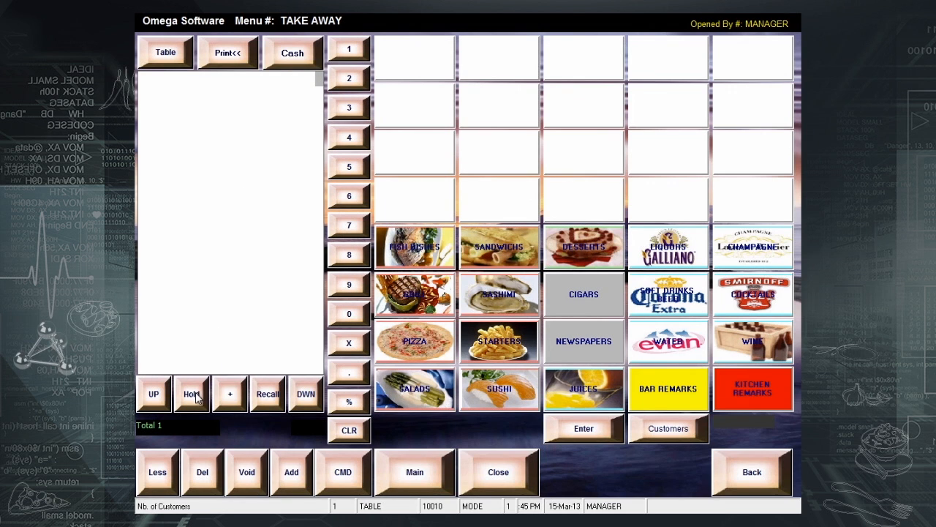
{"action": "left_click", "coordinate": [261, 395]}
{"action": "left_click", "coordinate": [293, 56]}
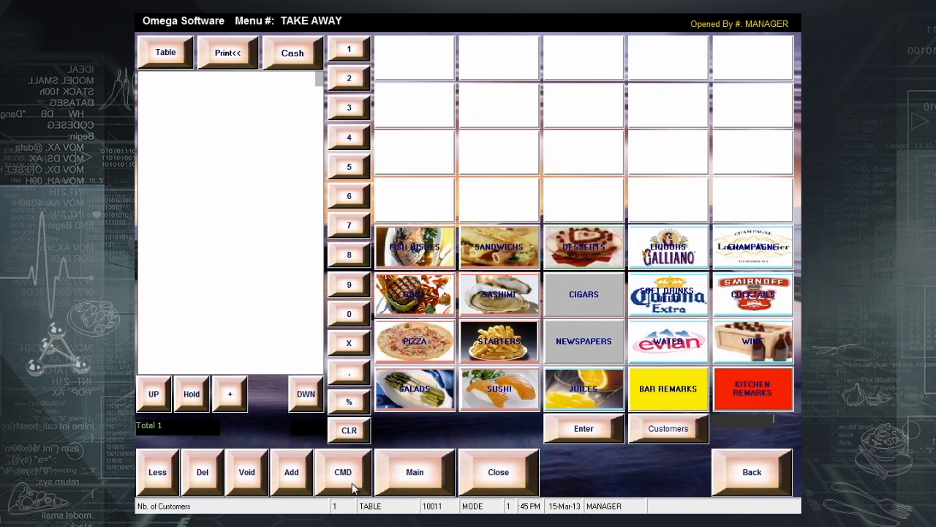
- Activate the Print / No Print command, check its status among the commands and return to the order screen
{"action": "left_click", "coordinate": [348, 482]}
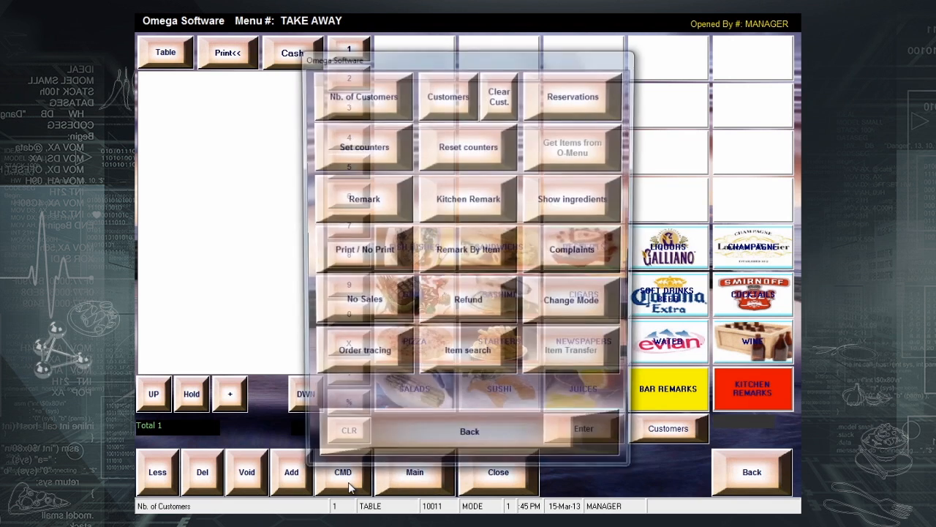
{"action": "left_click", "coordinate": [364, 251]}
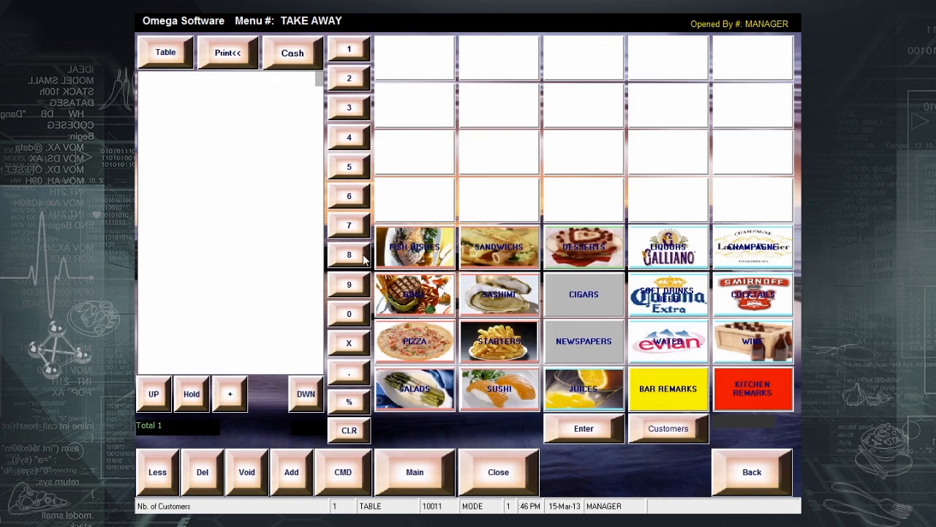
{"action": "left_click", "coordinate": [344, 476]}
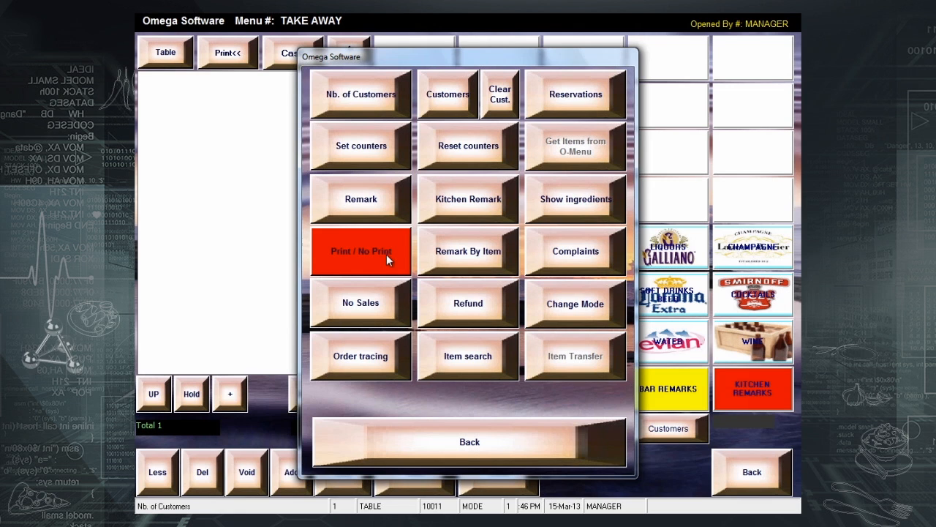
{"action": "left_click", "coordinate": [424, 446]}
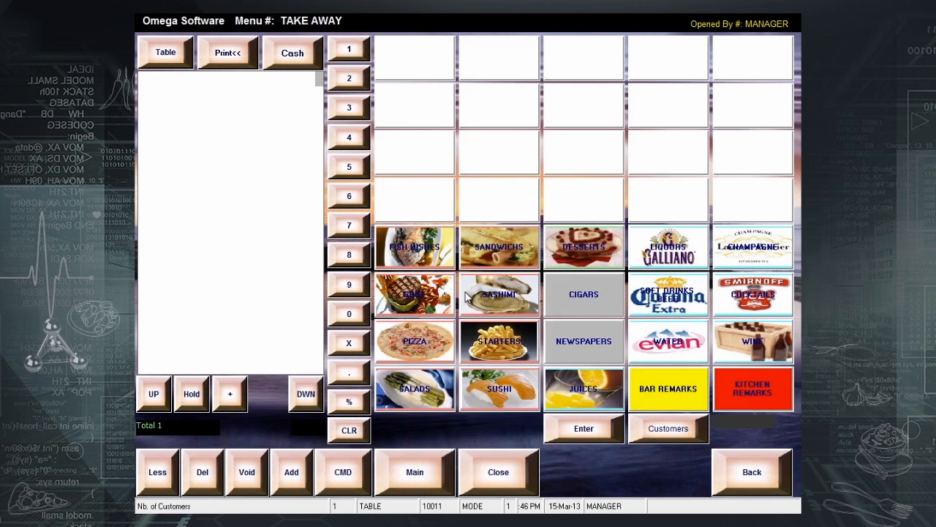
- Order one Steak Sub from the sandwiches and settle it in cash
{"action": "left_click", "coordinate": [496, 247]}
{"action": "left_click", "coordinate": [498, 106]}
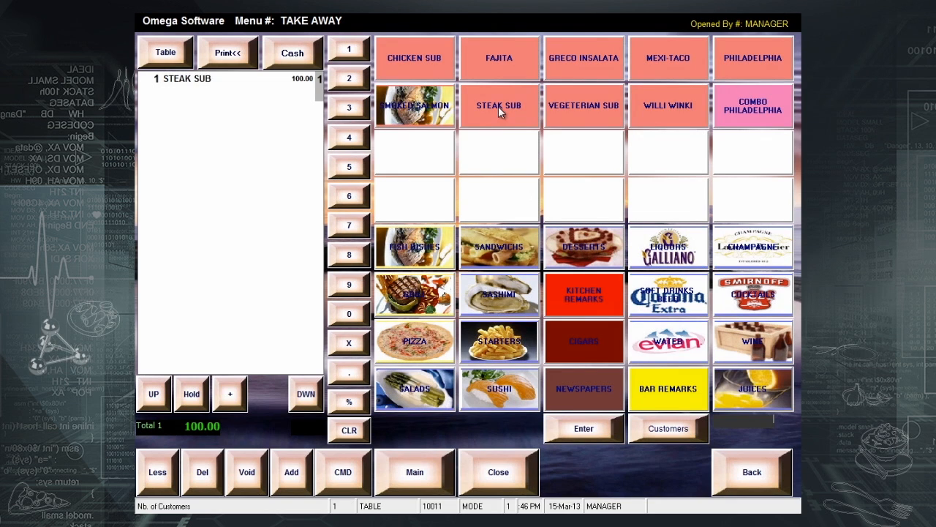
{"action": "left_click", "coordinate": [305, 52]}
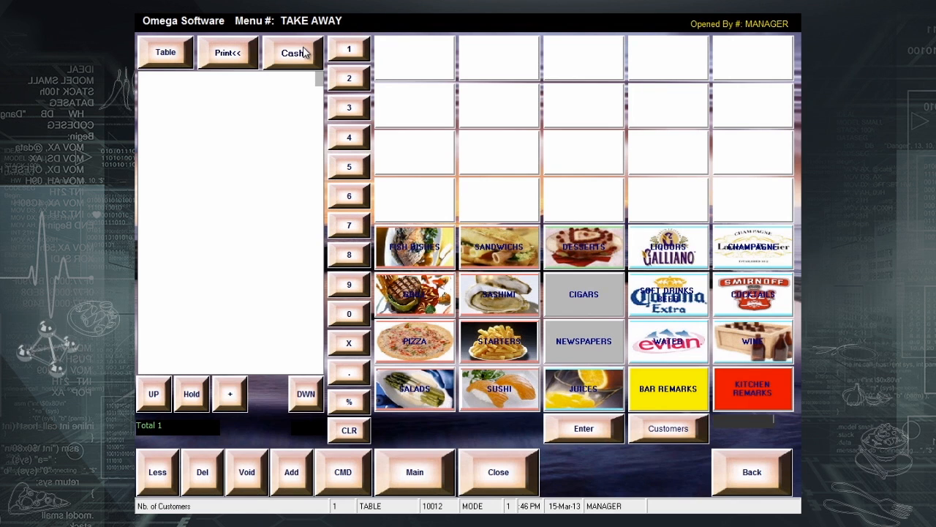
- Open the last invoice in the order sales preview for printing
{"action": "left_click", "coordinate": [239, 59]}
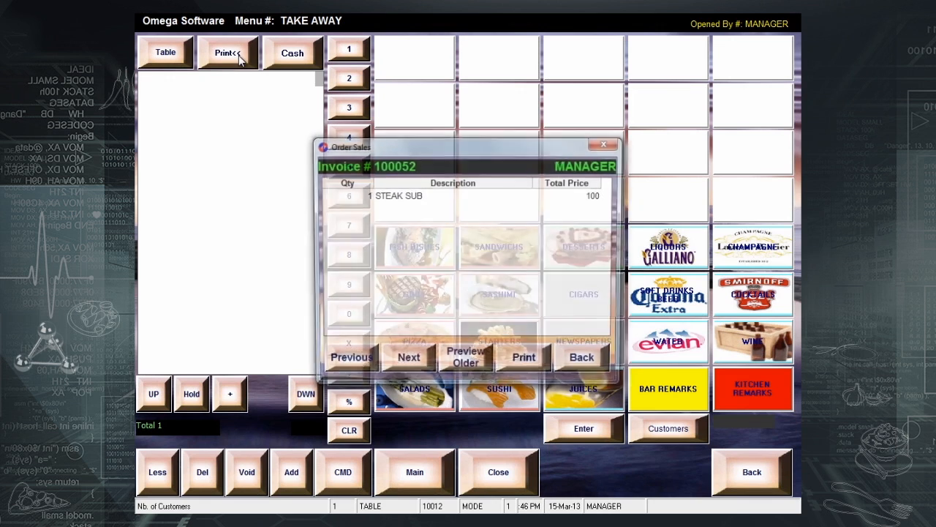